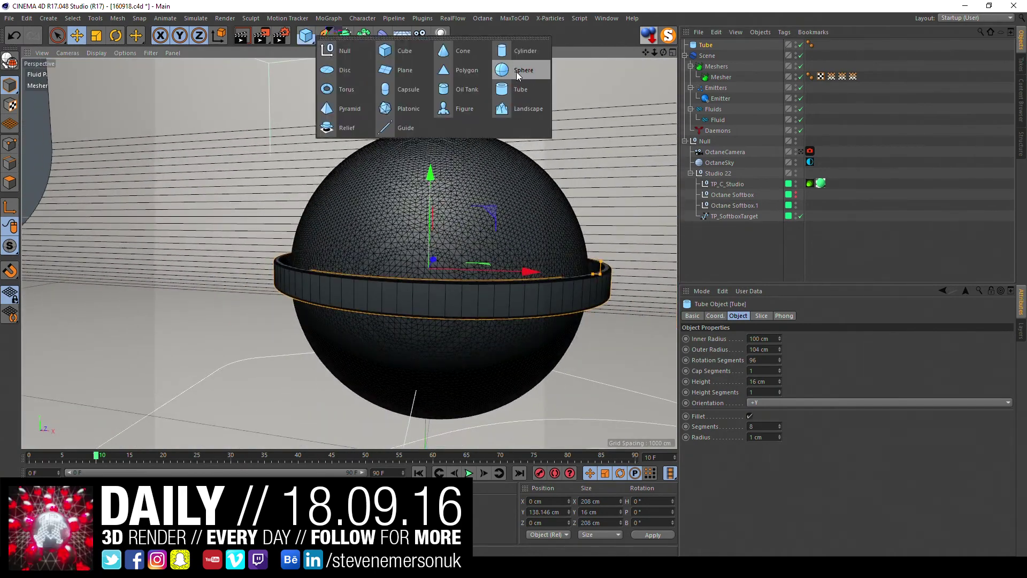
# - Lower the hemisphere onto the ring and give it 96 segments
pyautogui.moveTo(435, 145); pyautogui.dragTo(435, 169)
pyautogui.doubleClick(749, 349)
pyautogui.write('96')
pyautogui.press('Return')
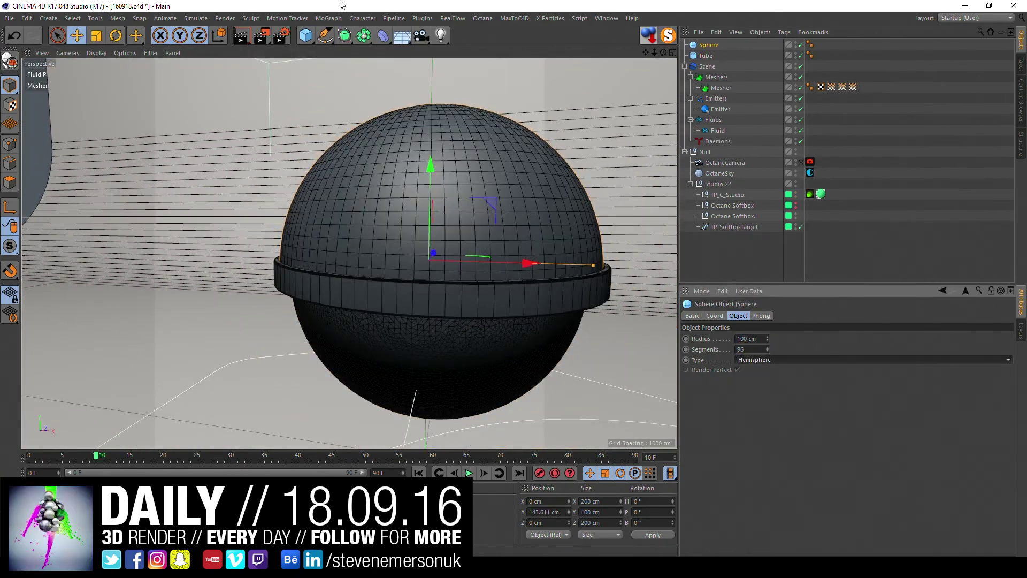
# - Group the hemisphere and tube under a Null tilted 15° on B
pyautogui.keyDown('ctrl'); pyautogui.click(706, 55); pyautogui.keyUp('ctrl')
pyautogui.hotkey('alt', 'g')
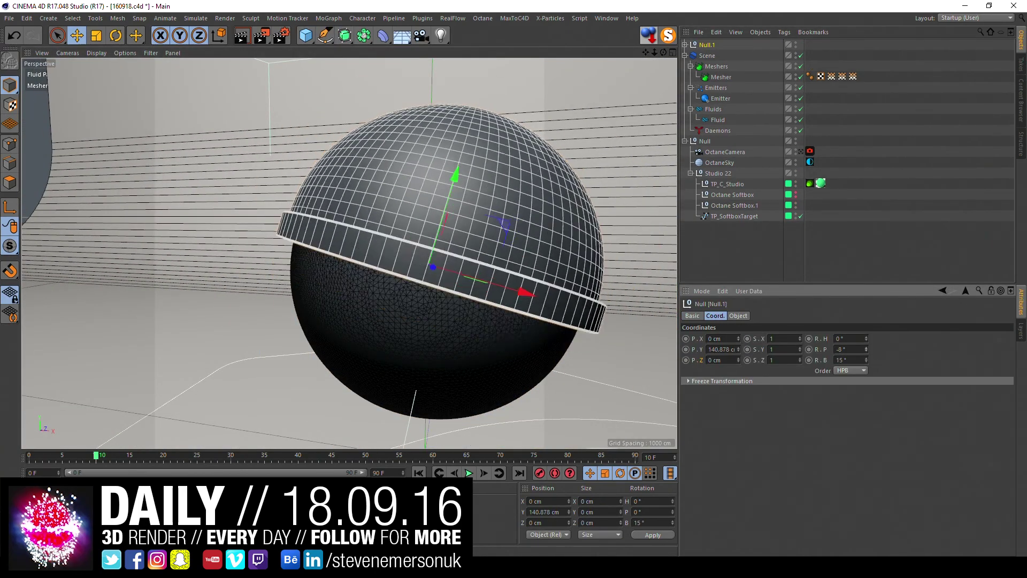
pyautogui.click(811, 265)
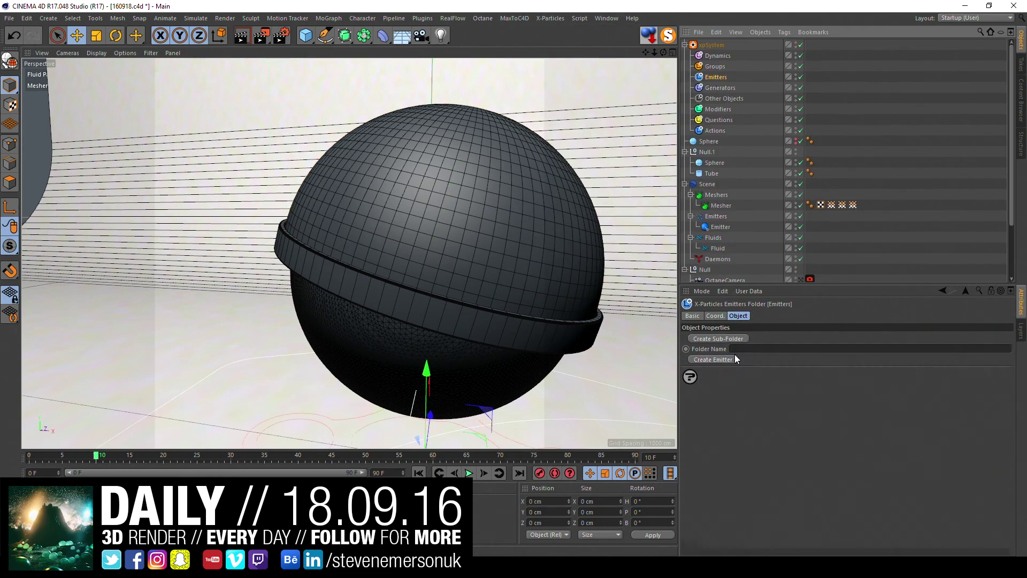
# - Set the xpEmitter shape to Object, emitting from the Sphere
pyautogui.click(765, 357)
pyautogui.click(792, 417)
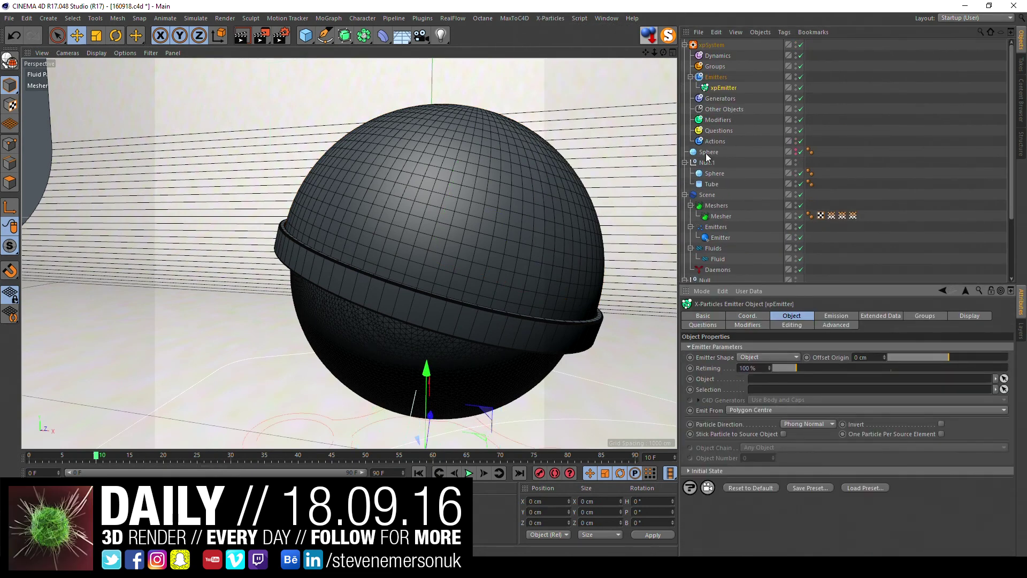
pyautogui.moveTo(733, 152); pyautogui.dragTo(867, 379)
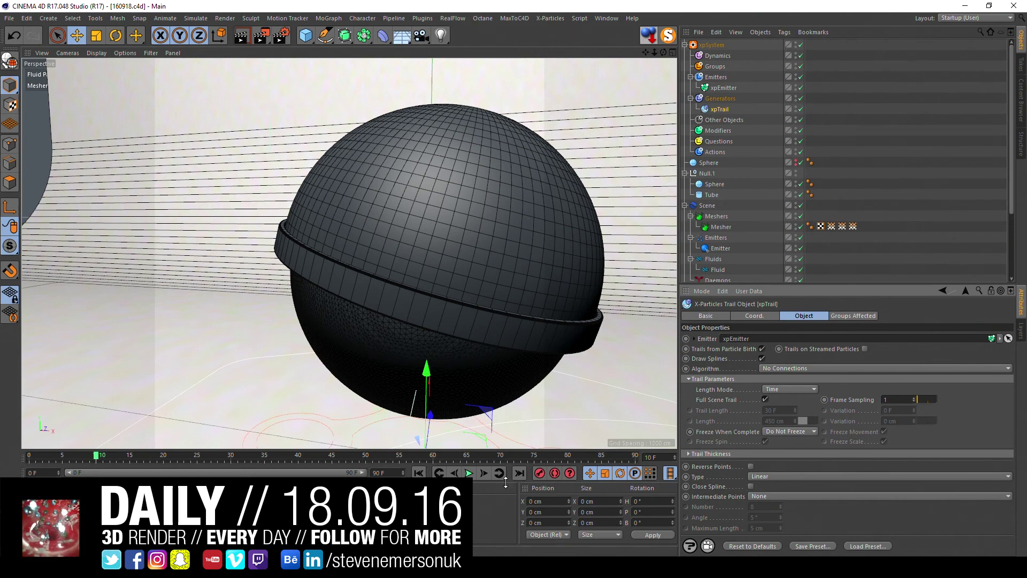
# - Add an xpFollowSurface modifier so the particles follow the sphere's surface
pyautogui.rightClick(727, 127)
pyautogui.click(795, 150)
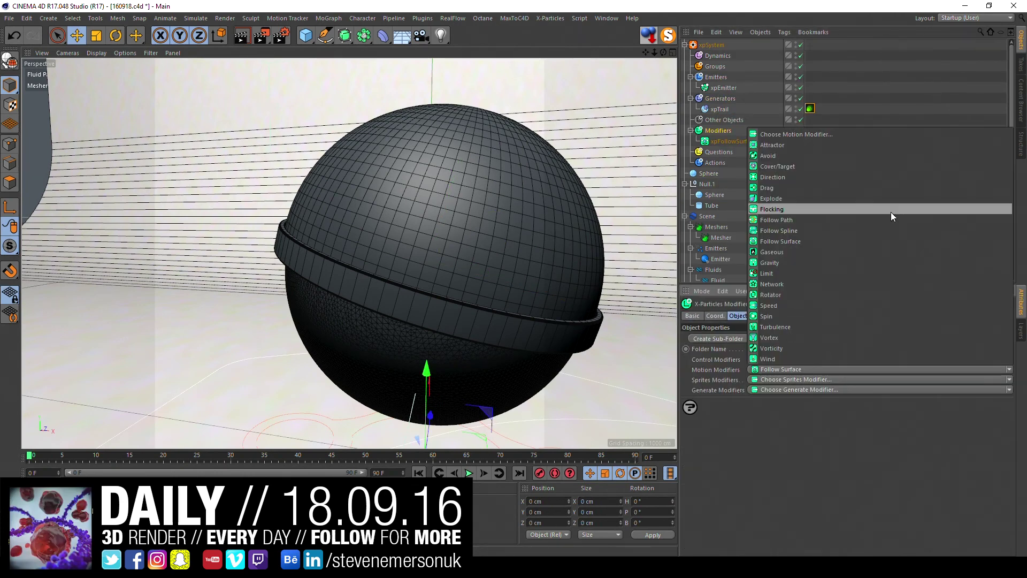
pyautogui.click(762, 130)
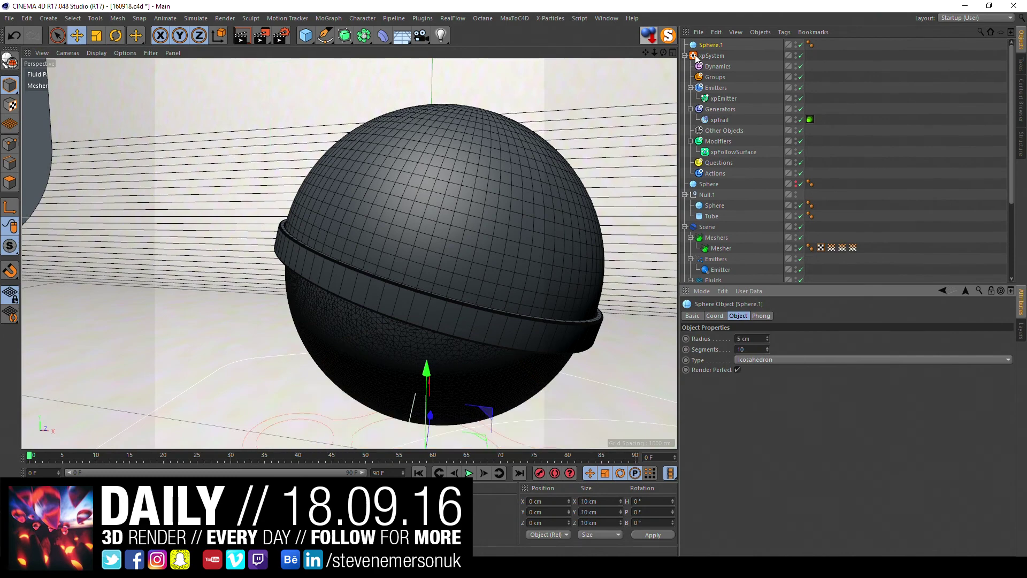
# - Put the small sphere in a Cloner in Object mode using xpTrail
pyautogui.click(345, 35)
pyautogui.keyDown('alt'); pyautogui.click(332, 53); pyautogui.keyUp('alt')
pyautogui.click(862, 338)
pyautogui.click(747, 348)
pyautogui.moveTo(720, 131); pyautogui.dragTo(803, 387)
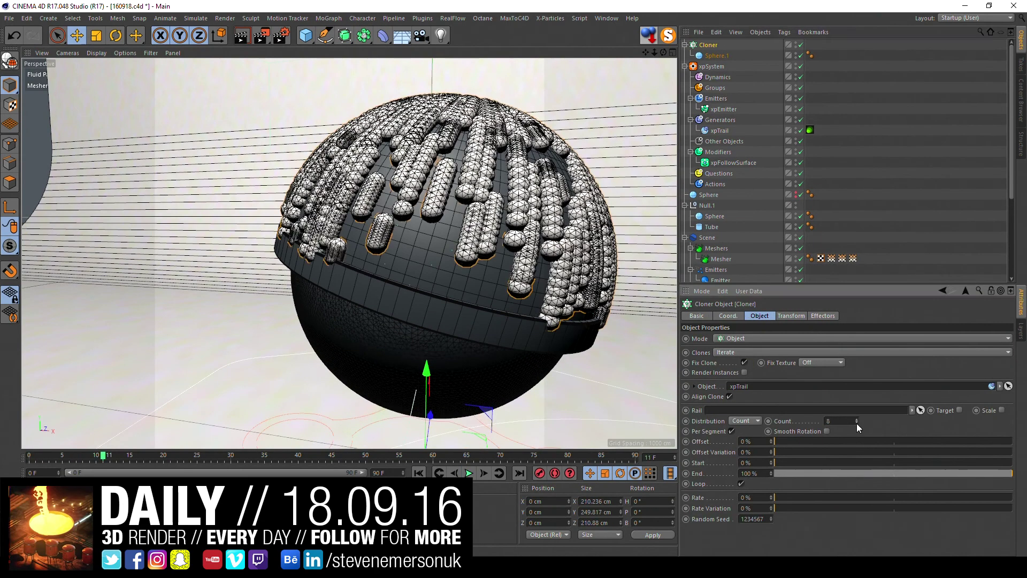
# - Add a Random effector randomising scale only, plus an xpTurbulence modifier
pyautogui.click(856, 421)
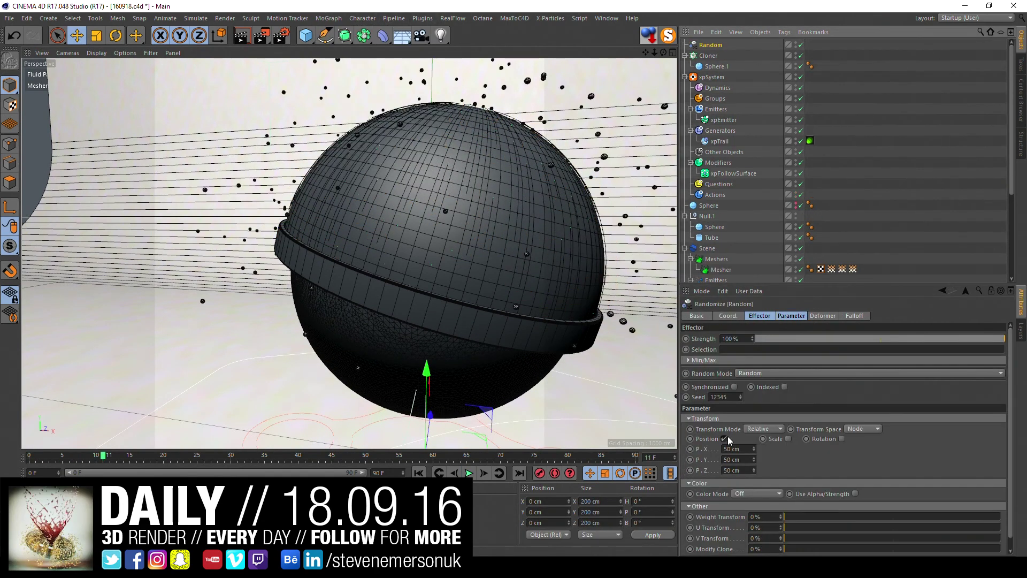
pyautogui.click(725, 439)
pyautogui.click(794, 439)
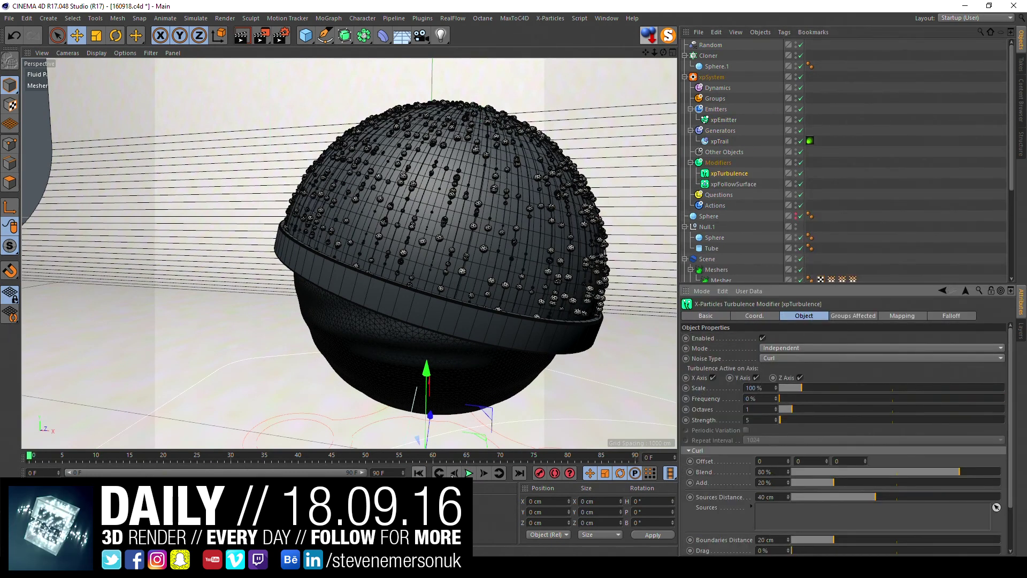
pyautogui.click(468, 473)
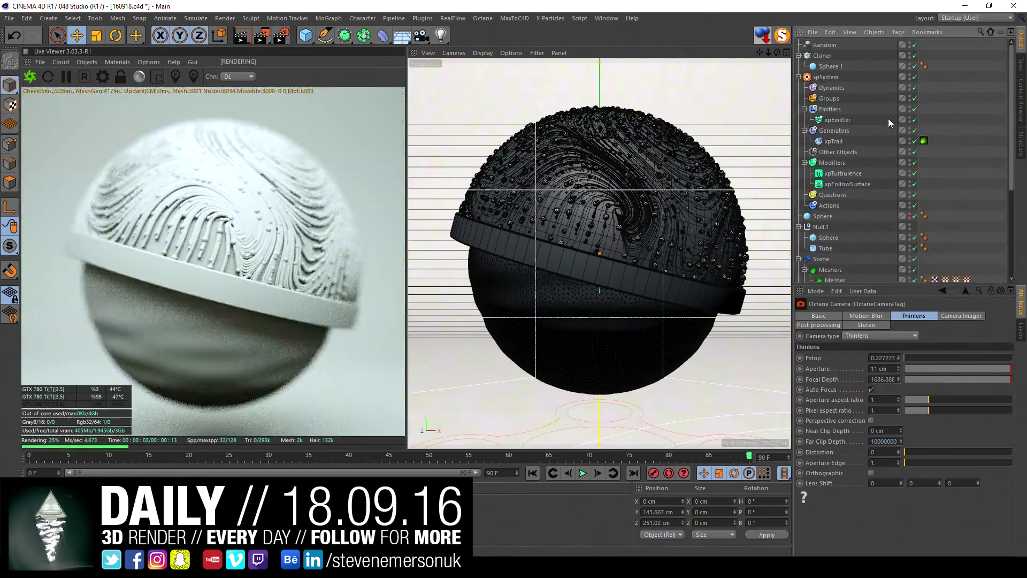
# - Load HDR_110_Tunnel_Ref.hdr as the Octane environment's image texture
pyautogui.click(924, 141)
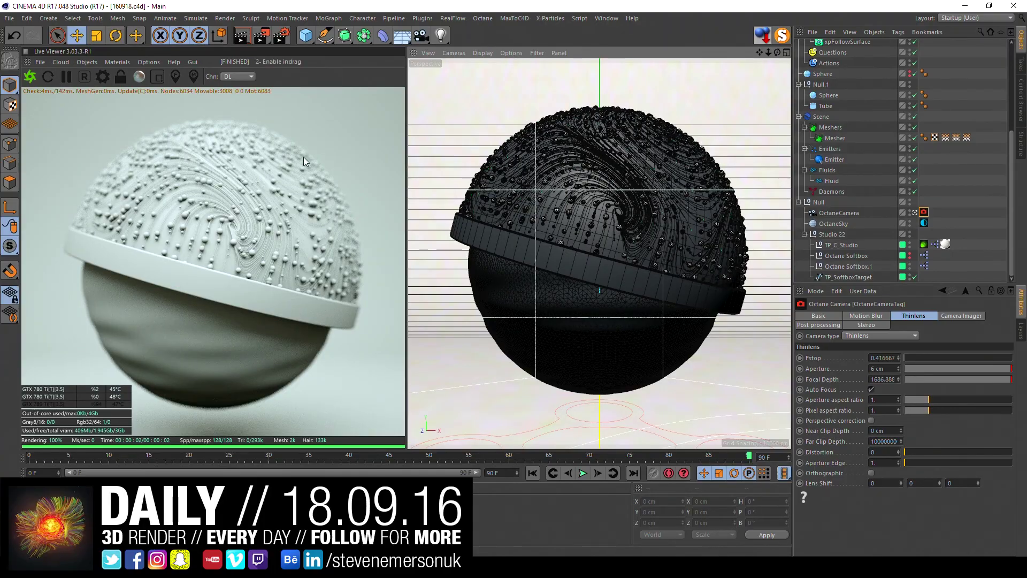
pyautogui.scroll(1, 920, 185)
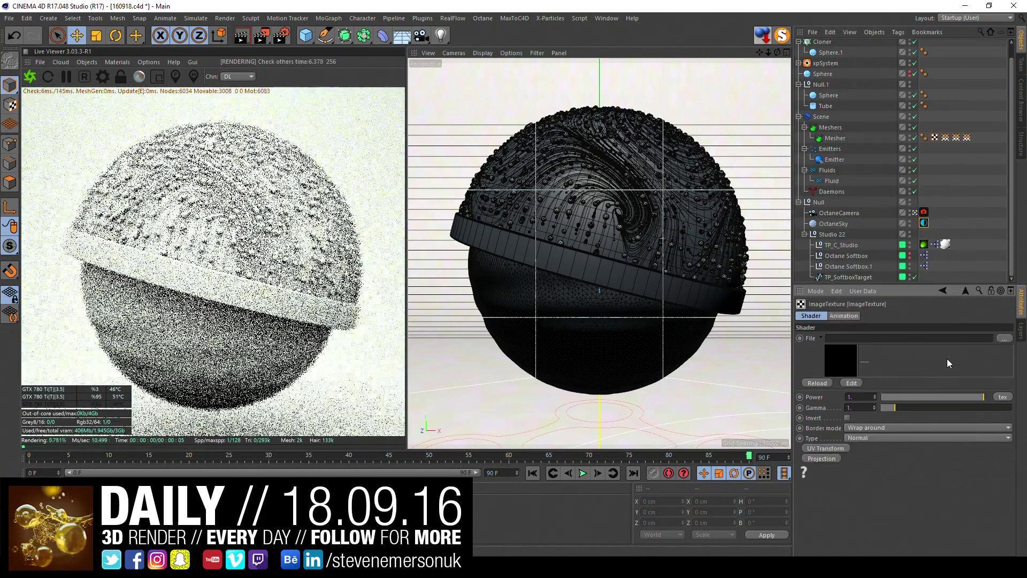
pyautogui.press('Return')
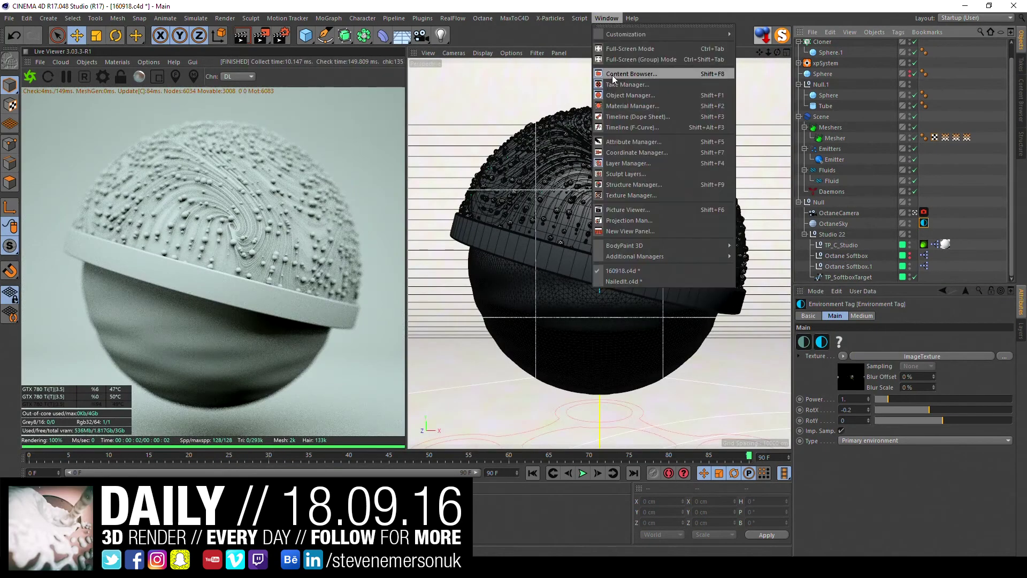
# - Browse the Content Browser's Translucent and Metal presets and apply Gold to xpTrail
pyautogui.click(613, 75)
pyautogui.click(531, 161)
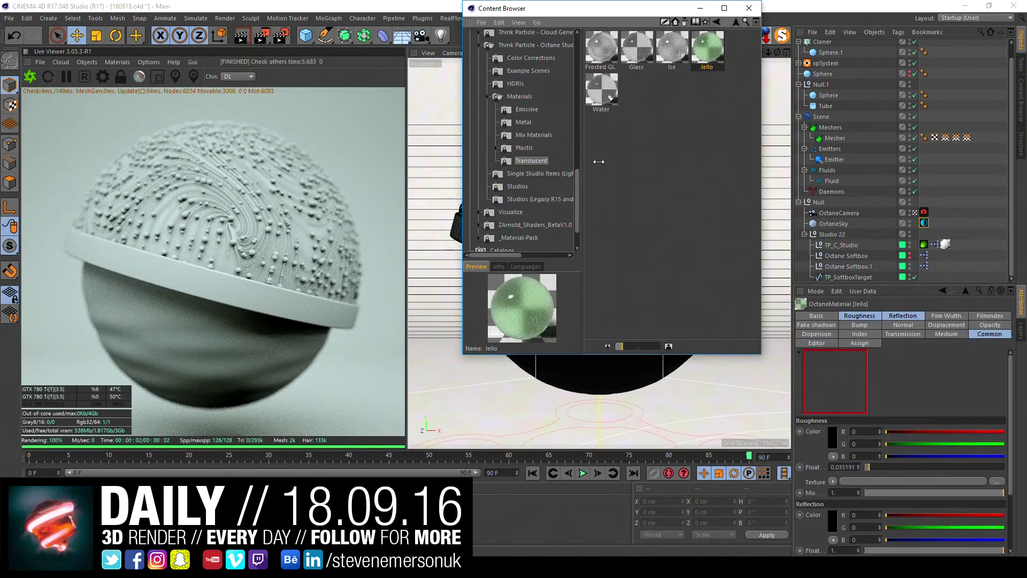
pyautogui.click(524, 122)
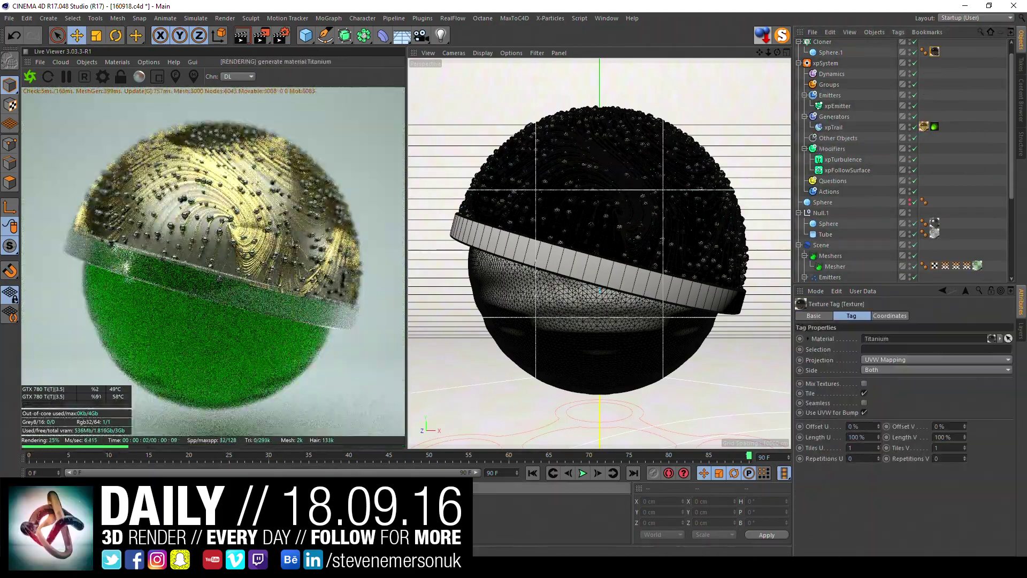
pyautogui.moveTo(941, 129); pyautogui.dragTo(939, 127)
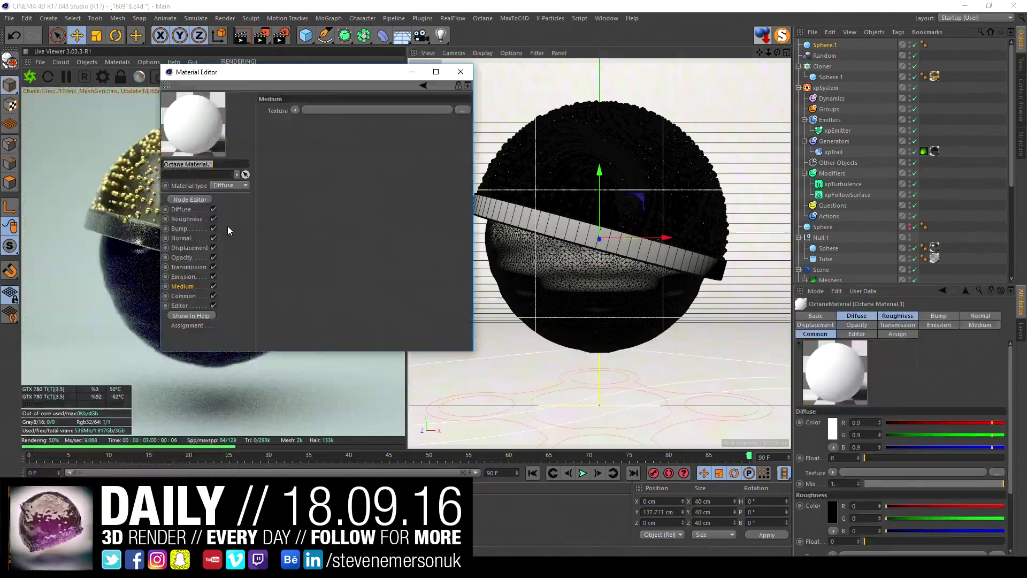
# - Give the large sphere a low-power emission material and recolour the Jello material orange
pyautogui.moveTo(193, 123); pyautogui.dragTo(824, 47)
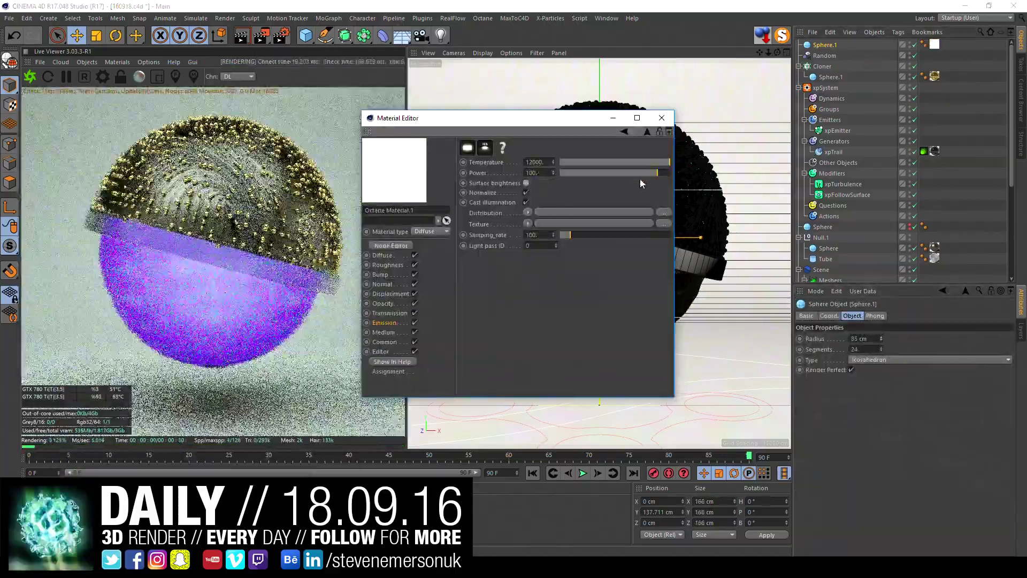
pyautogui.click(634, 172)
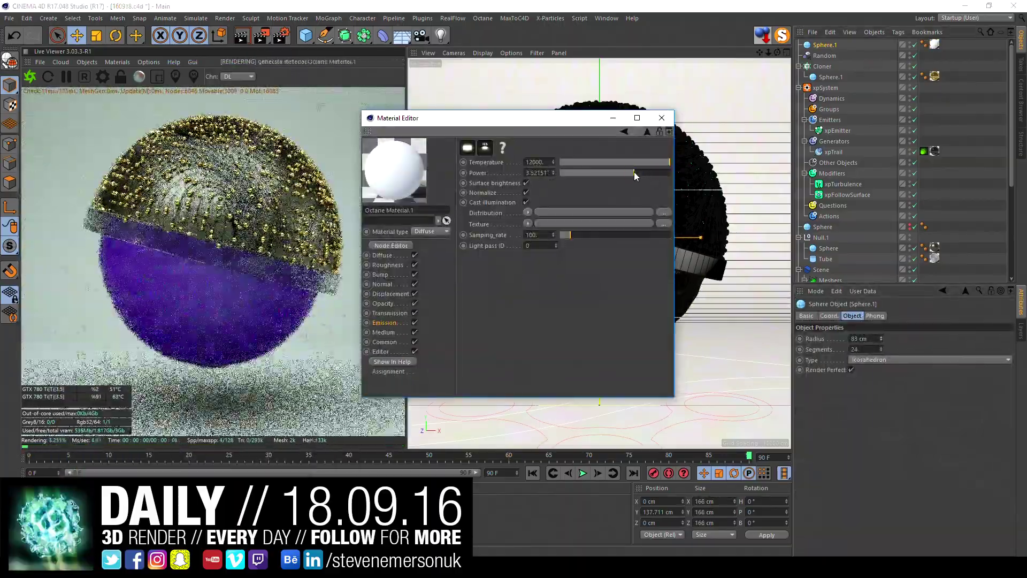
pyautogui.moveTo(882, 339); pyautogui.dragTo(750, 329)
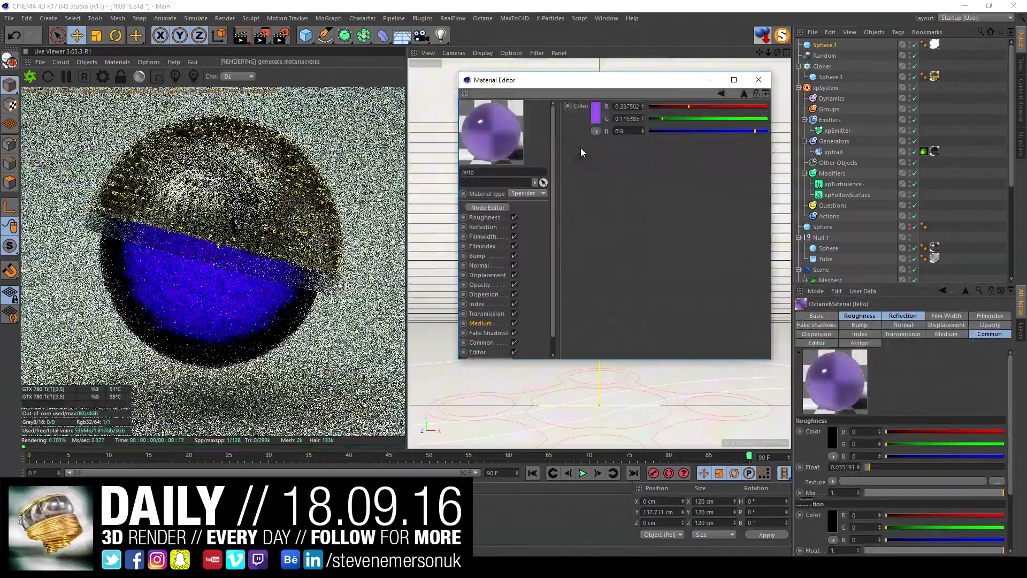
pyautogui.click(595, 112)
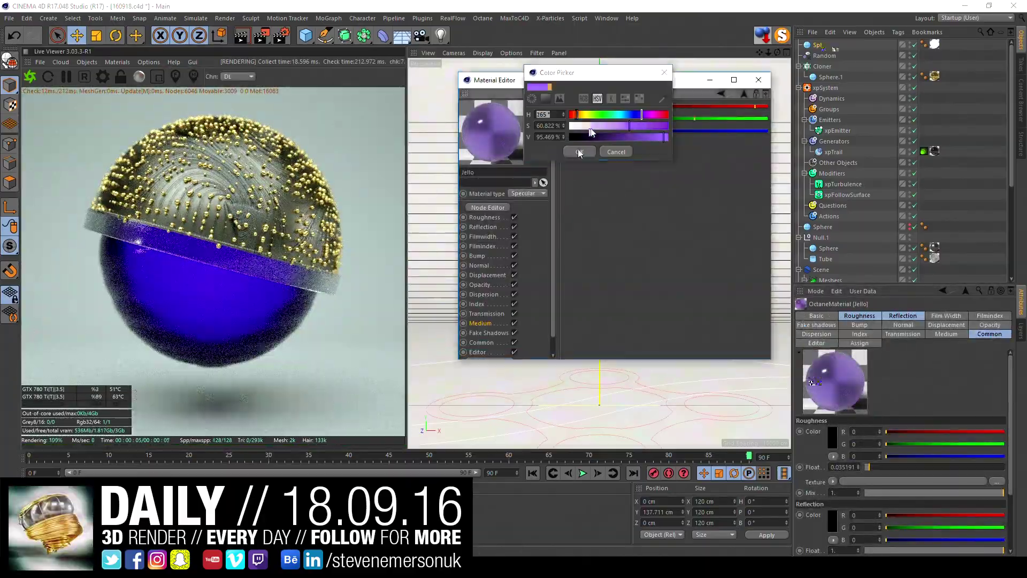
pyautogui.moveTo(631, 114); pyautogui.dragTo(679, 115)
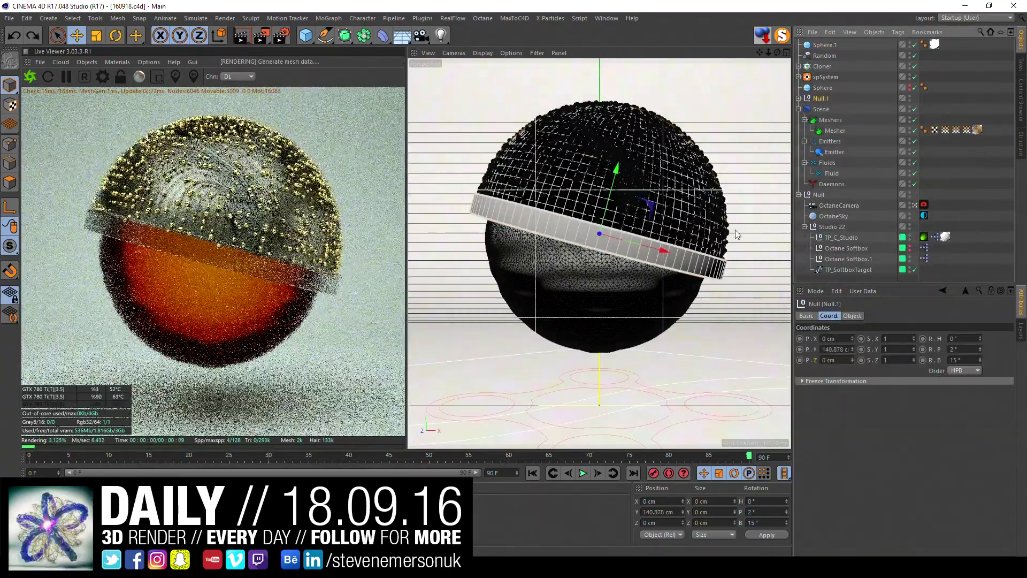
# - Switch to Gouraud Shading (Lines), add a gold Sphere.2, and place it in a Cloner
pyautogui.click(483, 53)
pyautogui.click(493, 82)
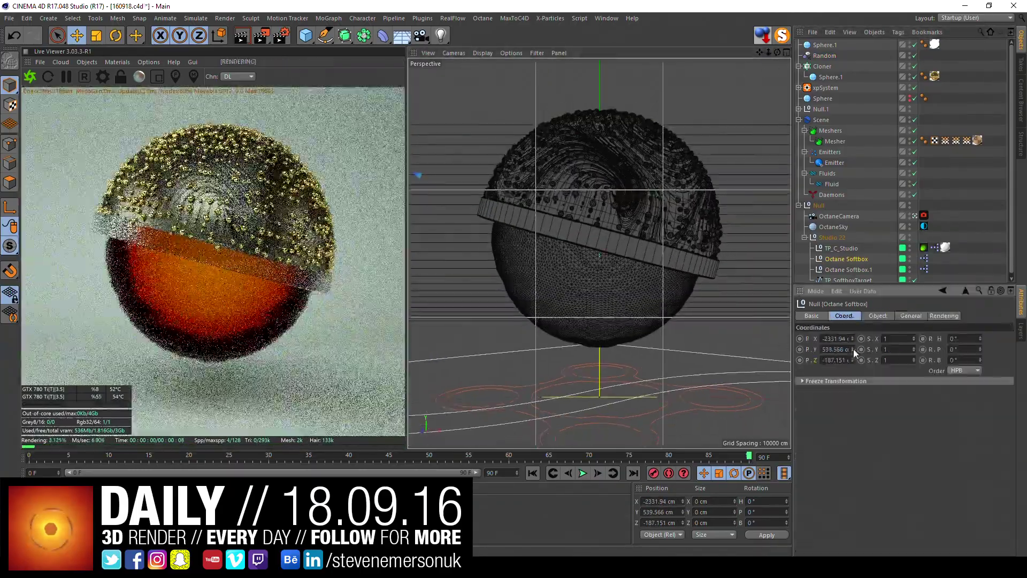
pyautogui.hotkey('ctrl', 'v')
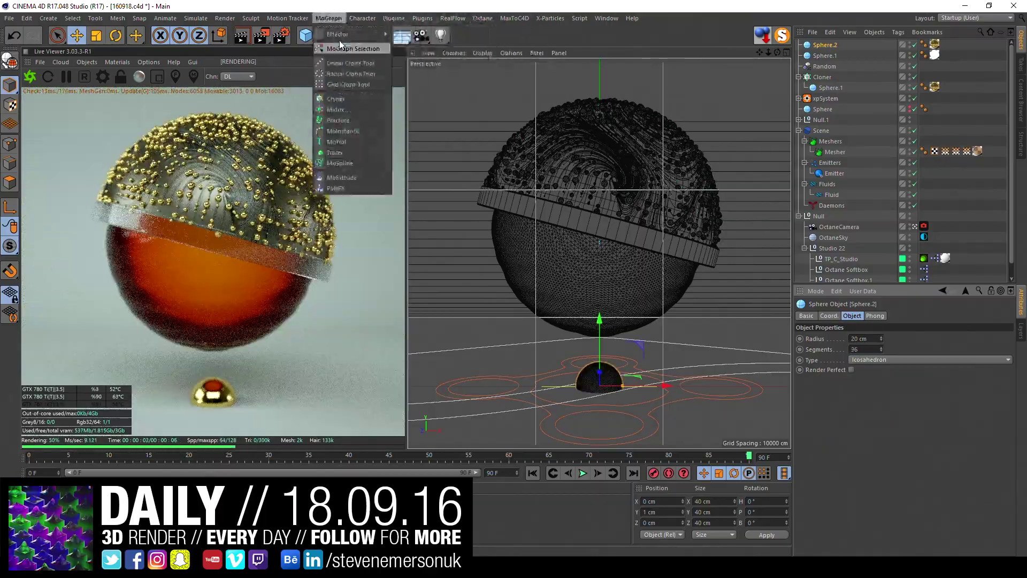
pyautogui.keyDown('alt'); pyautogui.click(336, 99); pyautogui.keyUp('alt')
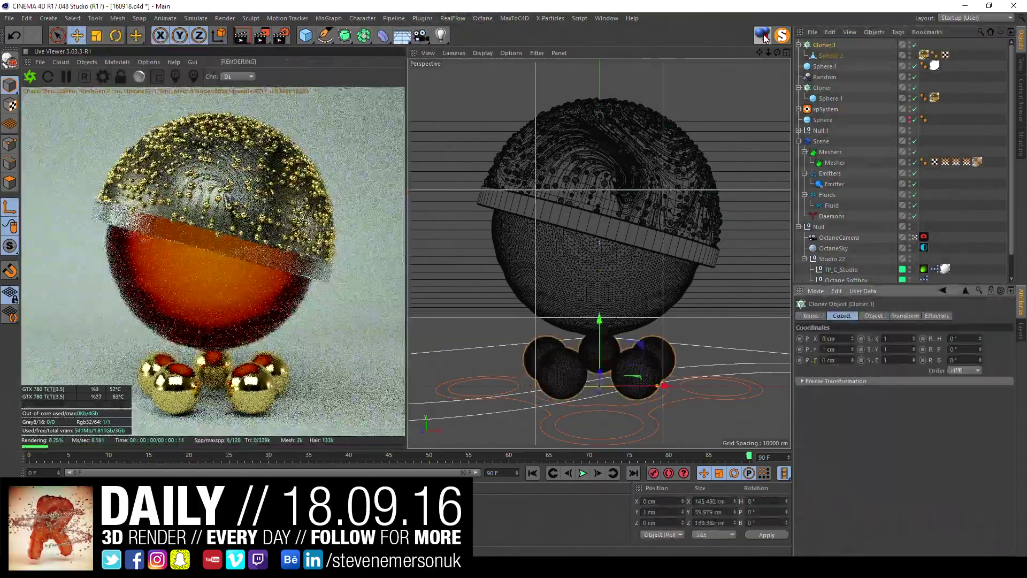
# - Add a Random effector to Cloner.1 randomising position and scale, seed 12349
pyautogui.click(328, 19)
pyautogui.click(415, 130)
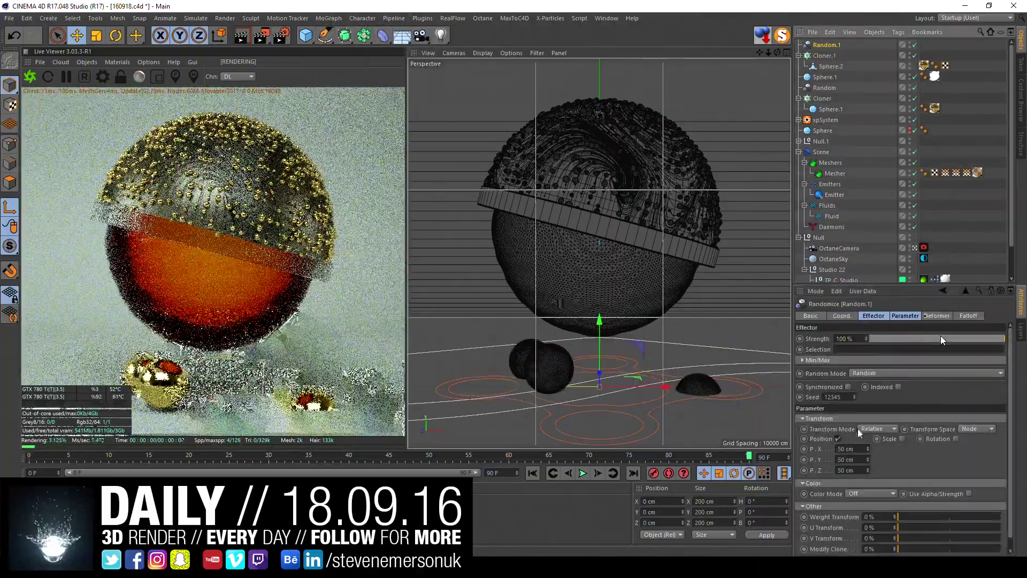
pyautogui.click(824, 56)
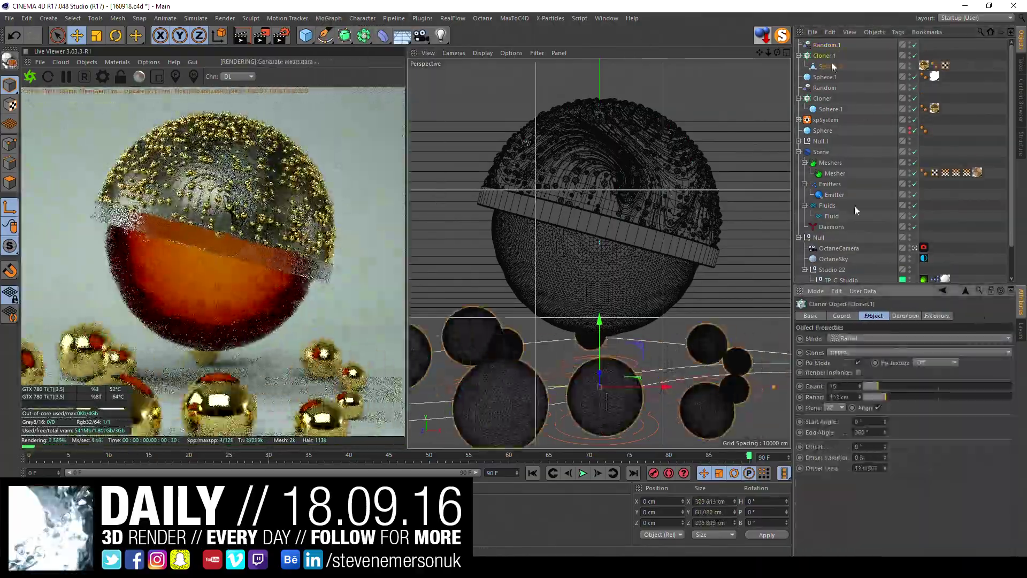
pyautogui.click(824, 45)
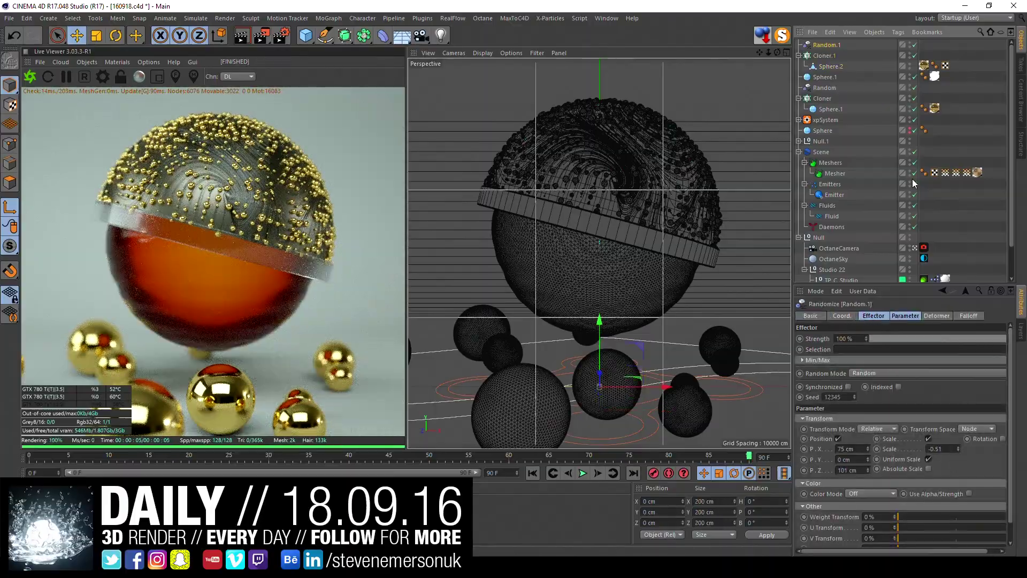
pyautogui.click(824, 55)
pyautogui.click(905, 316)
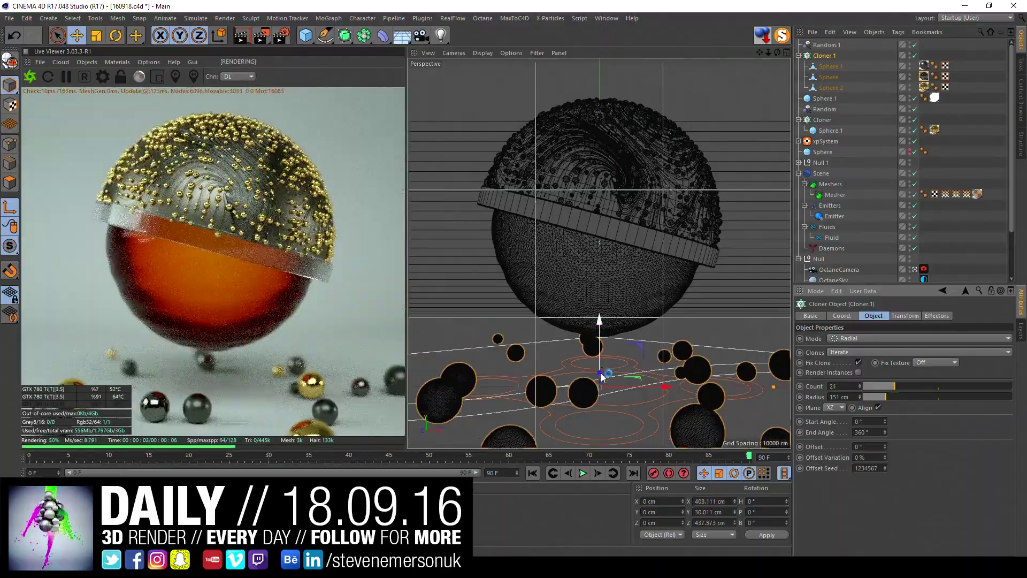
pyautogui.click(827, 45)
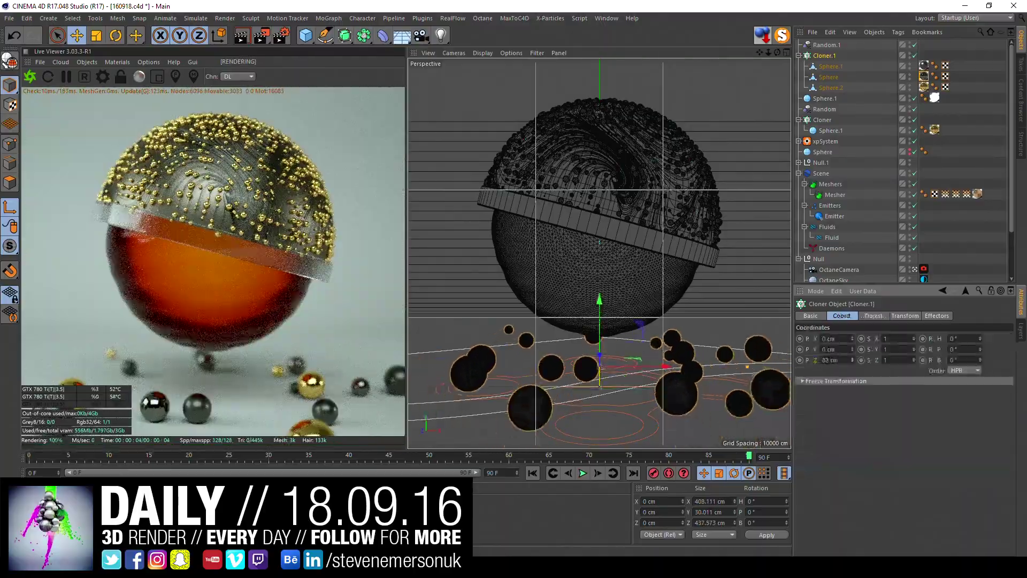
pyautogui.click(855, 396)
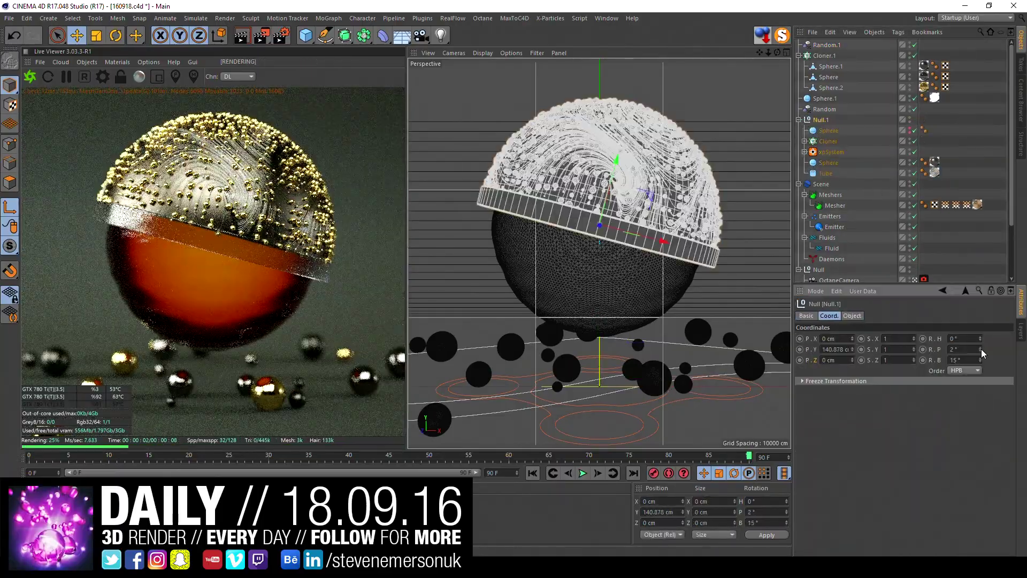
# - Rotate Null.1 to H -23°, P -4°, B 21° and set its X position to 0
pyautogui.moveTo(982, 353); pyautogui.dragTo(983, 343)
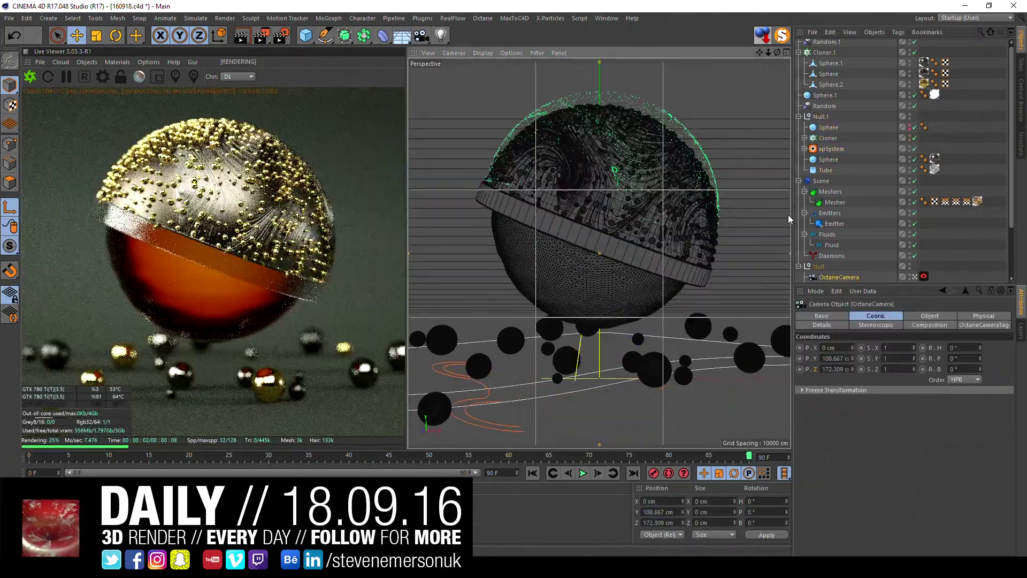
pyautogui.hotkey('ctrl', 'y')
pyautogui.doubleClick(842, 338)
pyautogui.write('0')
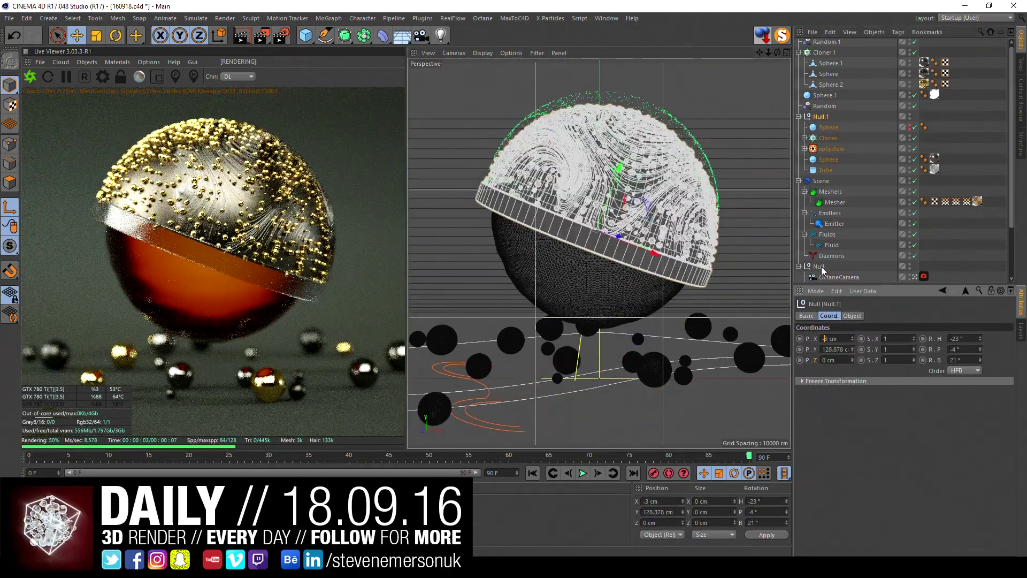
pyautogui.click(839, 246)
pyautogui.click(824, 53)
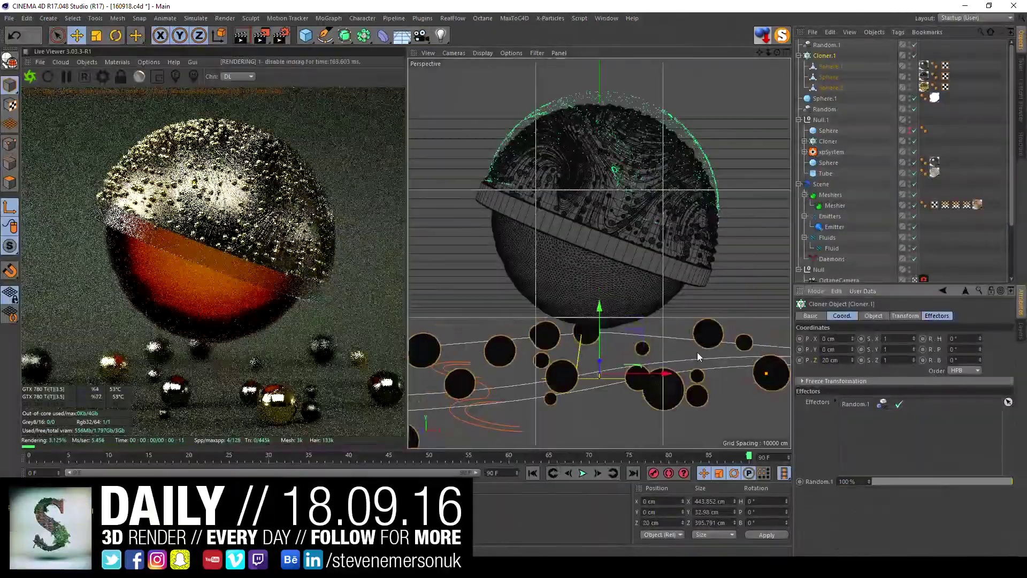
# - Set the Octane post-processing Glare angle to 0
pyautogui.moveTo(64, 10); pyautogui.dragTo(428, 55)
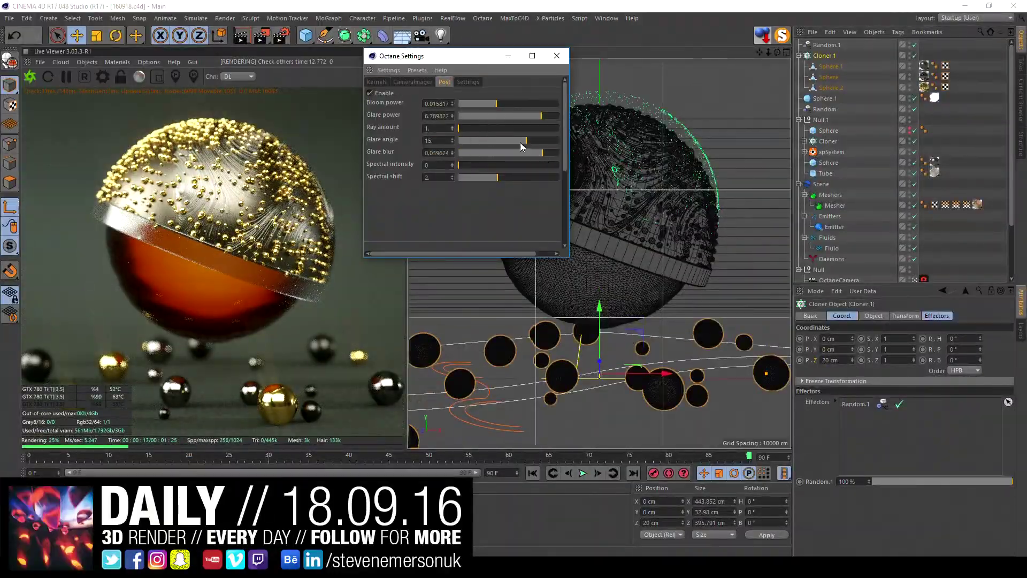
pyautogui.moveTo(521, 142); pyautogui.dragTo(516, 140)
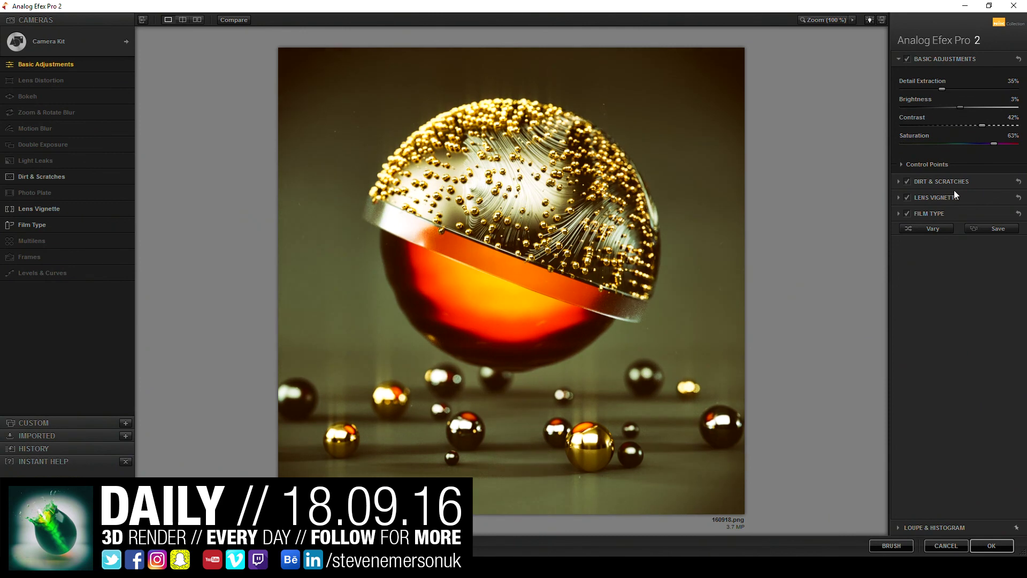
# - Lower the render's brightness, contrast and saturation in Analog Efex Pro 2's Basic Adjustments
pyautogui.moveTo(961, 107); pyautogui.dragTo(981, 125)
pyautogui.moveTo(994, 143); pyautogui.dragTo(976, 143)
pyautogui.click(942, 181)
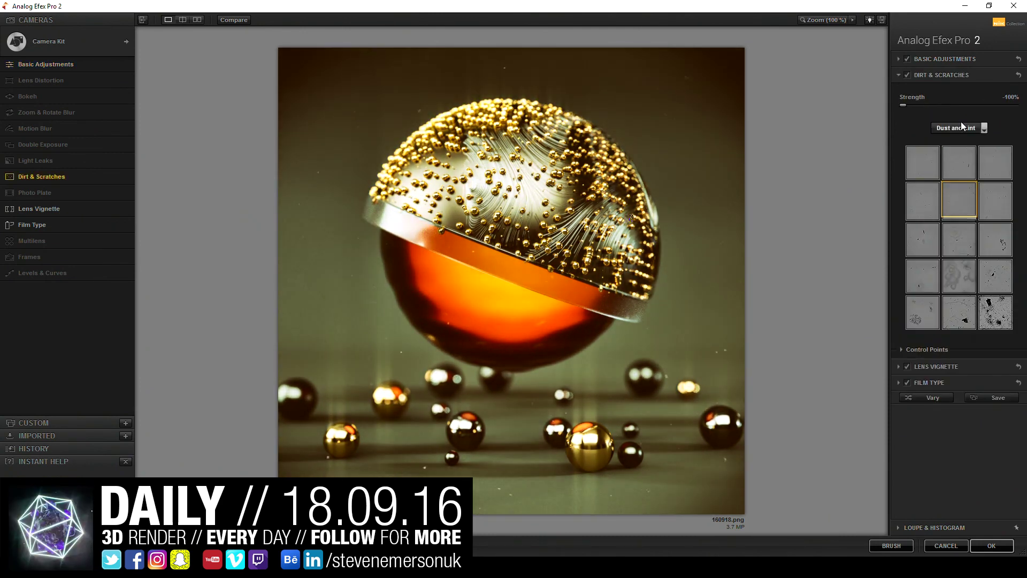
pyautogui.click(936, 377)
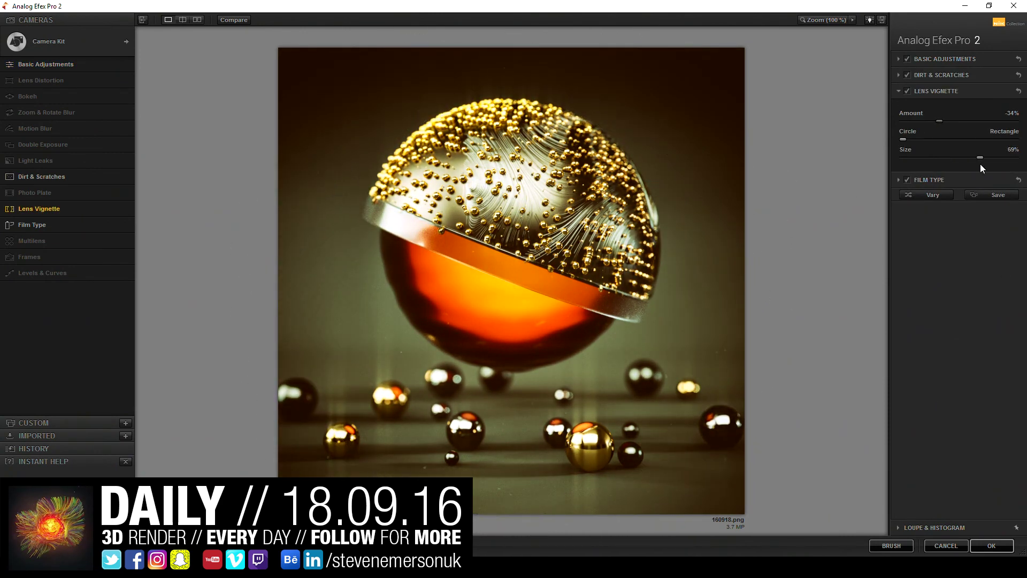
pyautogui.click(32, 224)
# - Add light leaks, film grain, lens distortion and a -55% lens vignette, then apply the filter
pyautogui.click(35, 160)
pyautogui.click(923, 235)
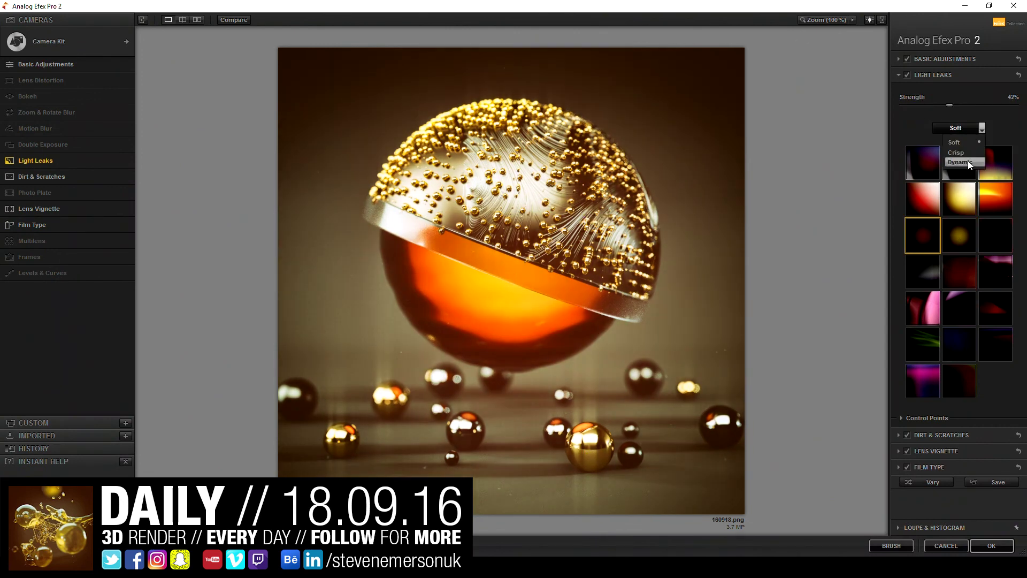
pyautogui.click(968, 161)
pyautogui.click(930, 467)
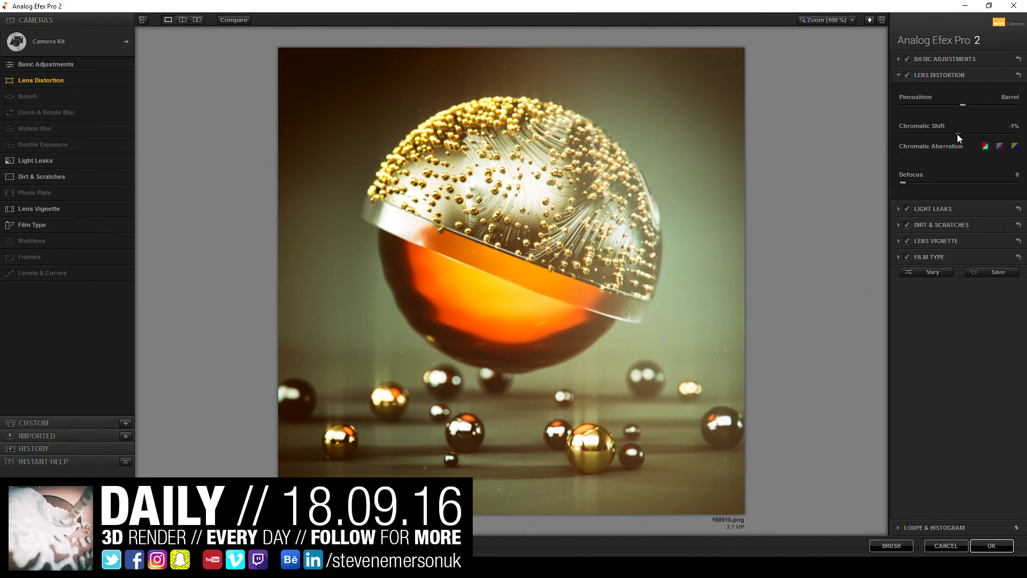
pyautogui.click(936, 241)
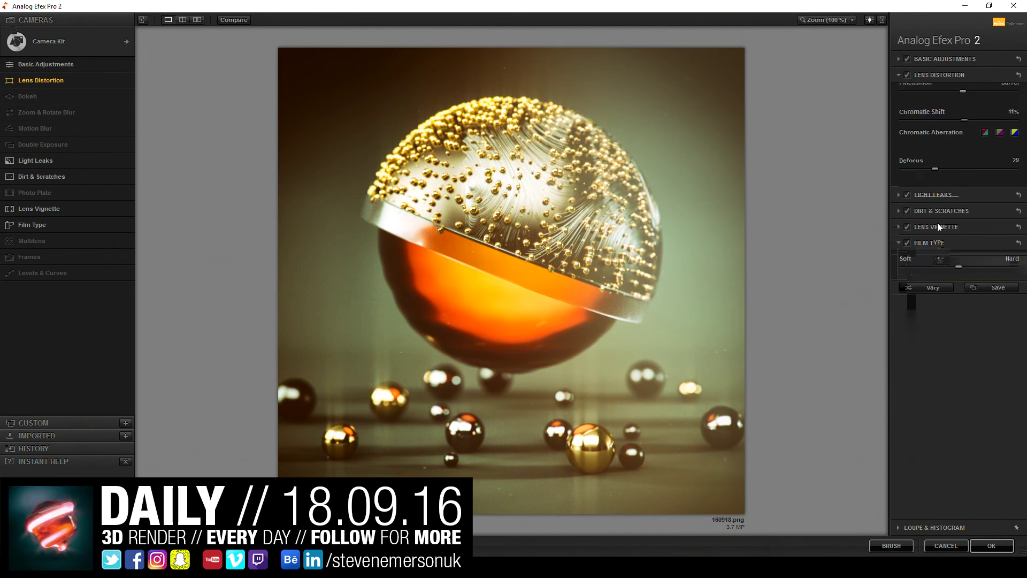
pyautogui.click(978, 551)
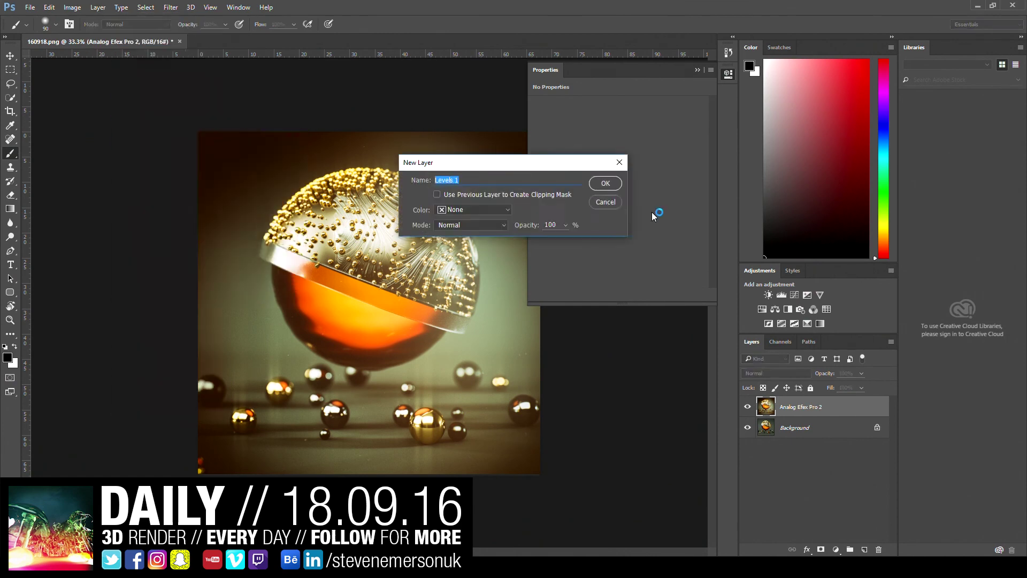
# - Add a Levels 1 adjustment layer and save the layered file as 160918.psd
pyautogui.press('Return')
pyautogui.hotkey('ctrl', 'shift', 's')
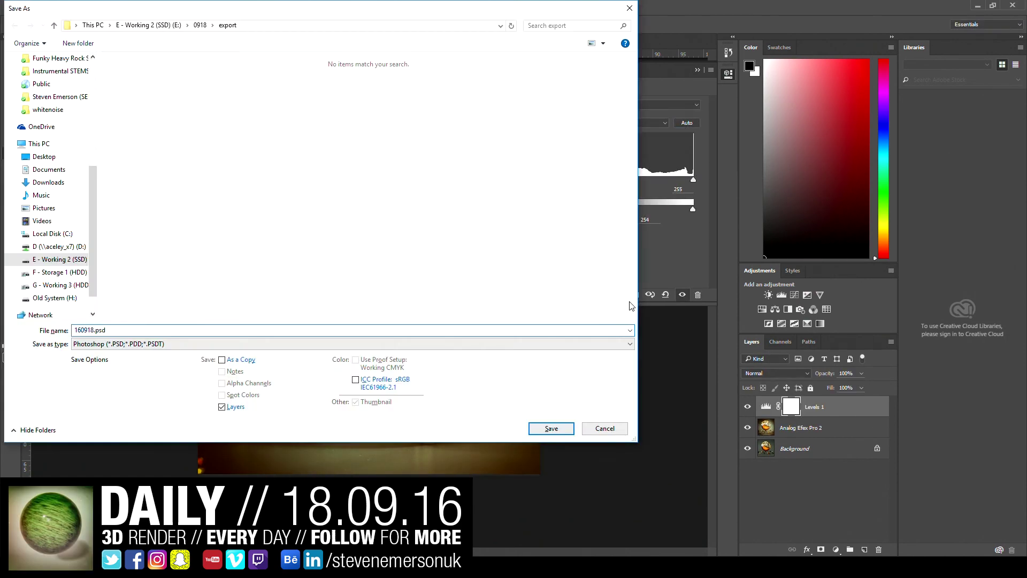
pyautogui.press('Return')
# - Export the graded image via Save for Web as PNG-24 file 160918.png
pyautogui.hotkey('ctrl', 'alt', 'shift', 's')
pyautogui.click(741, 457)
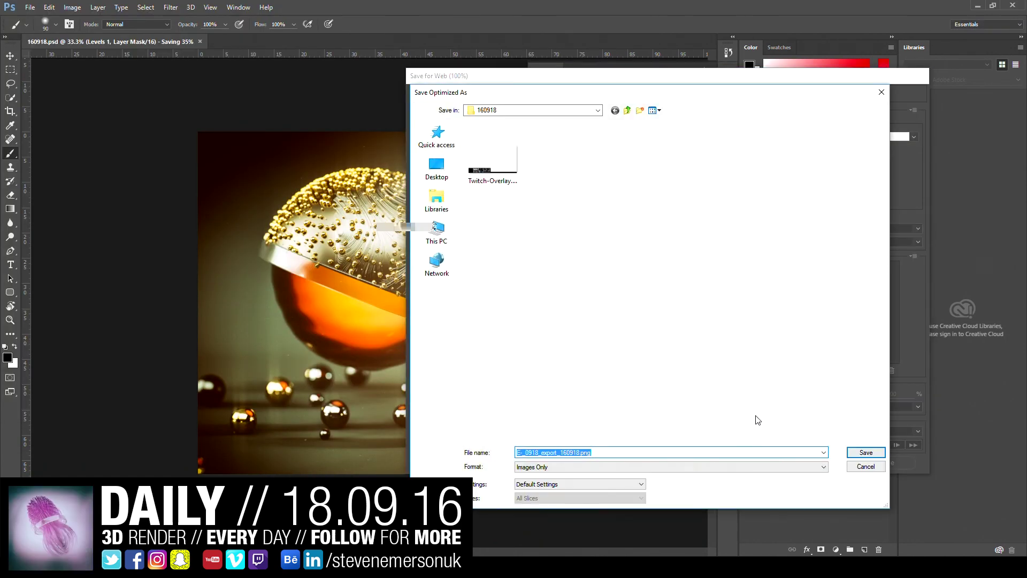
pyautogui.click(863, 452)
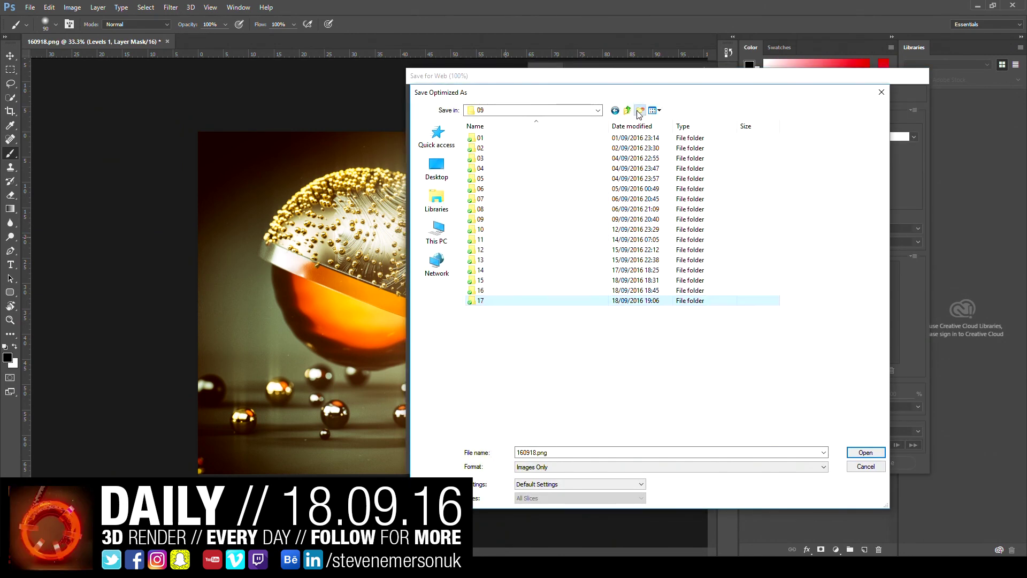
pyautogui.press('Return')
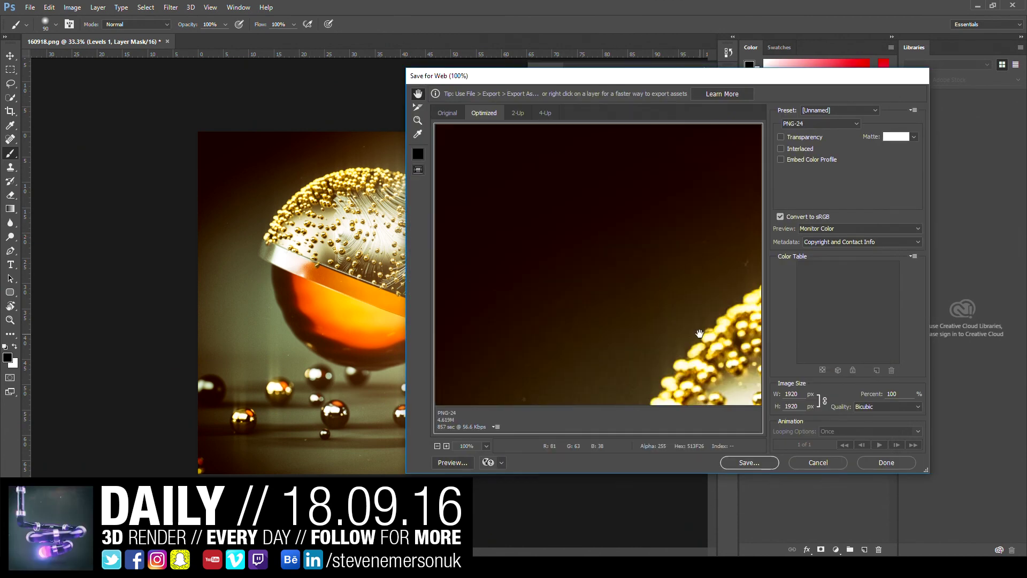
pyautogui.press('Return')
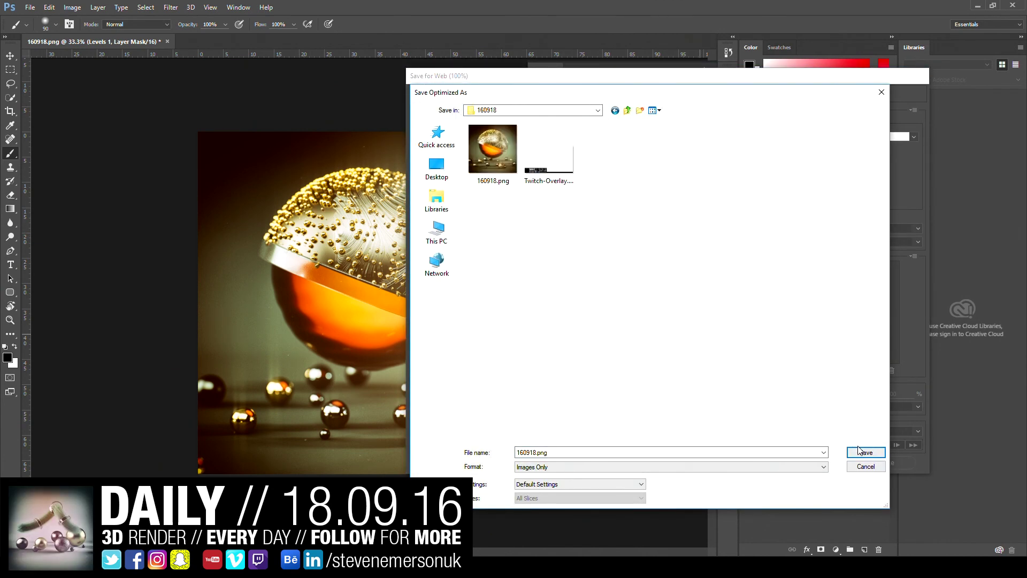
pyautogui.click(863, 452)
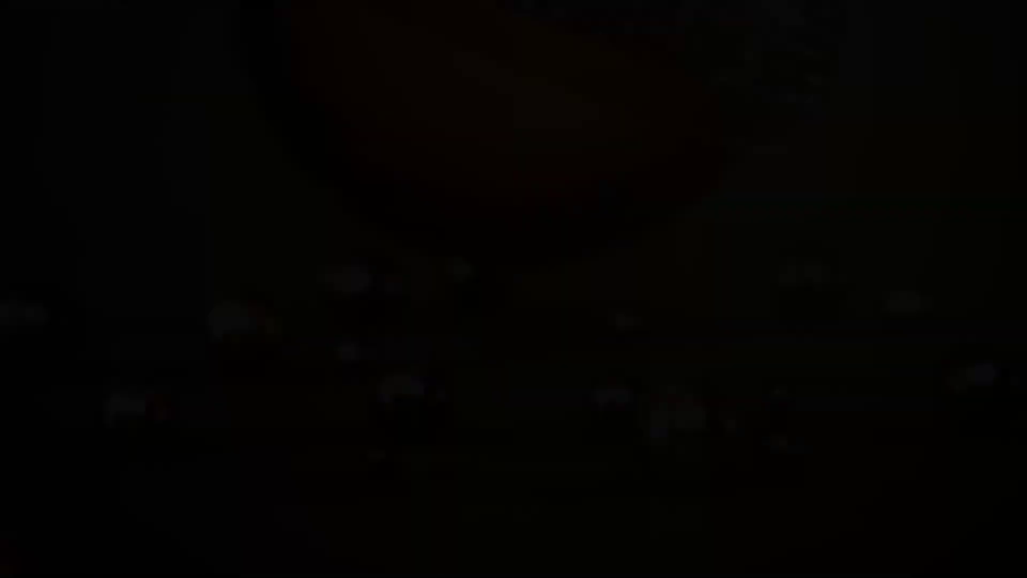